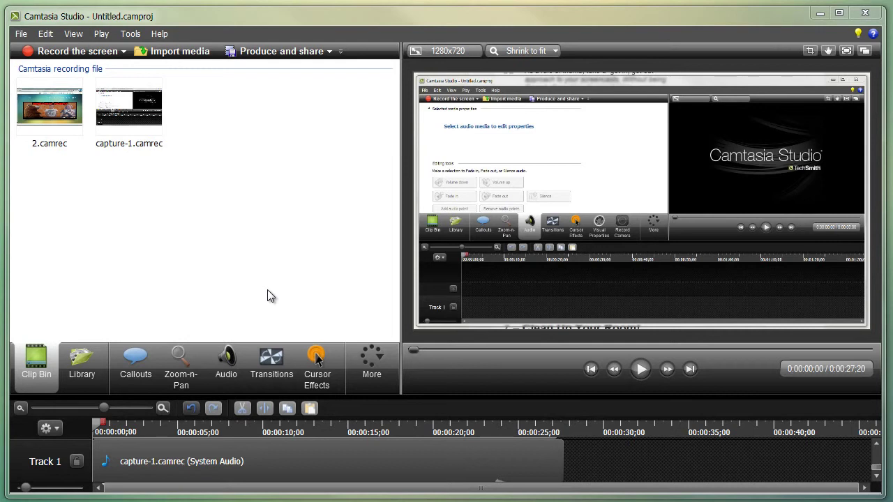
pyautogui.moveTo(203, 388); pyautogui.dragTo(241, 389)
pyautogui.click(238, 412)
pyautogui.moveTo(463, 264)
pyautogui.mouseDown()
pyautogui.moveTo(654, 265)
pyautogui.moveTo(690, 232)
pyautogui.moveTo(595, 185)
pyautogui.moveTo(463, 201)
pyautogui.moveTo(435, 238)
pyautogui.moveTo(464, 264)
pyautogui.mouseUp()
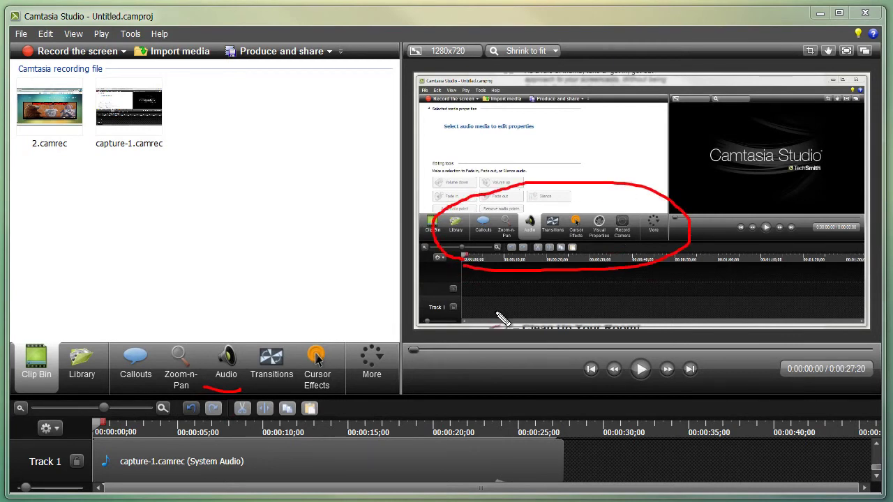
pyautogui.press('Escape')
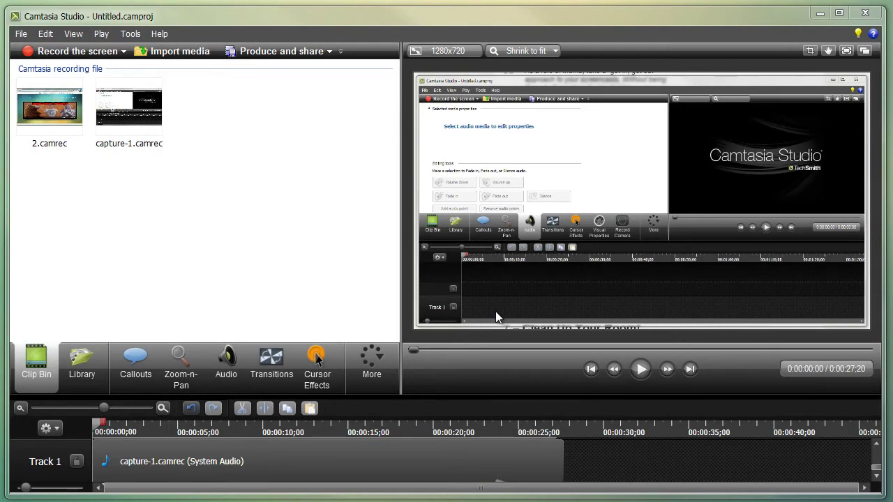
# Show the Windows desktop and advance to the next desktop background four times
pyautogui.press('super+d')
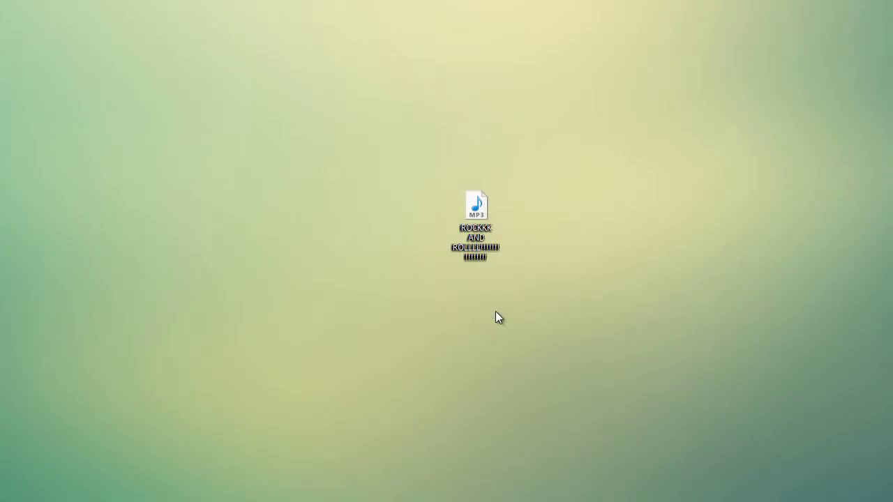
pyautogui.rightClick(347, 177)
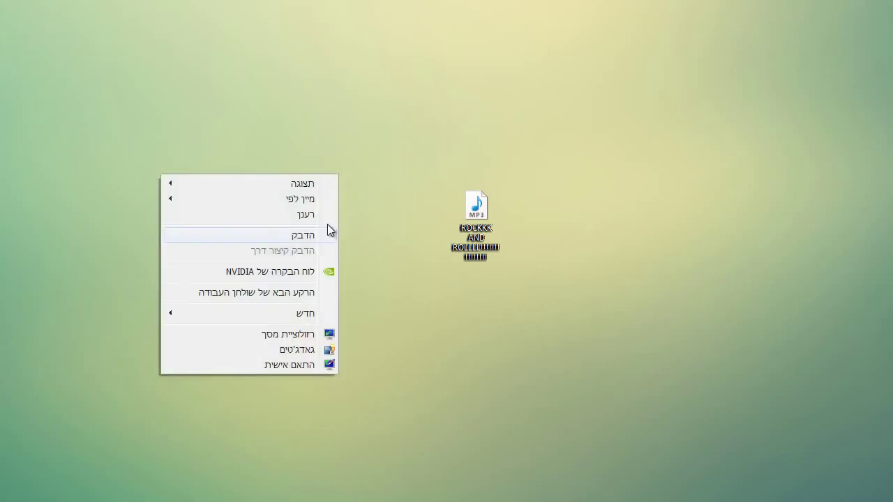
pyautogui.click(328, 291)
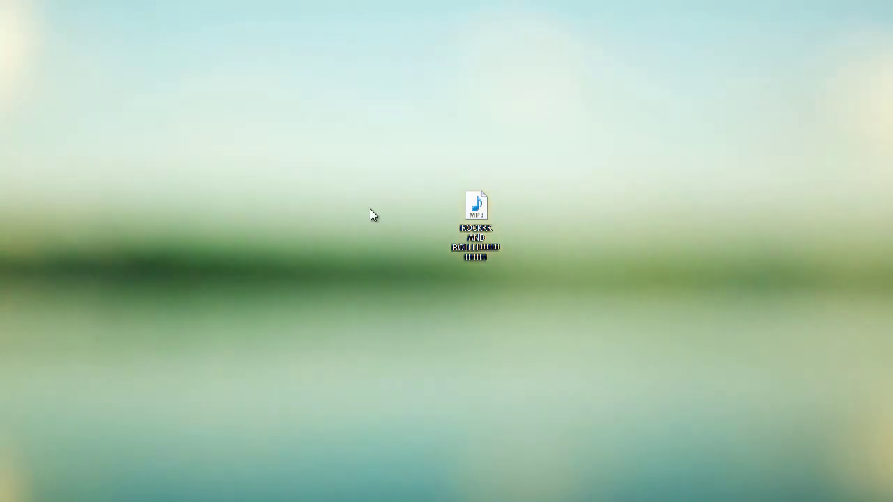
pyautogui.rightClick(372, 206)
pyautogui.click(344, 326)
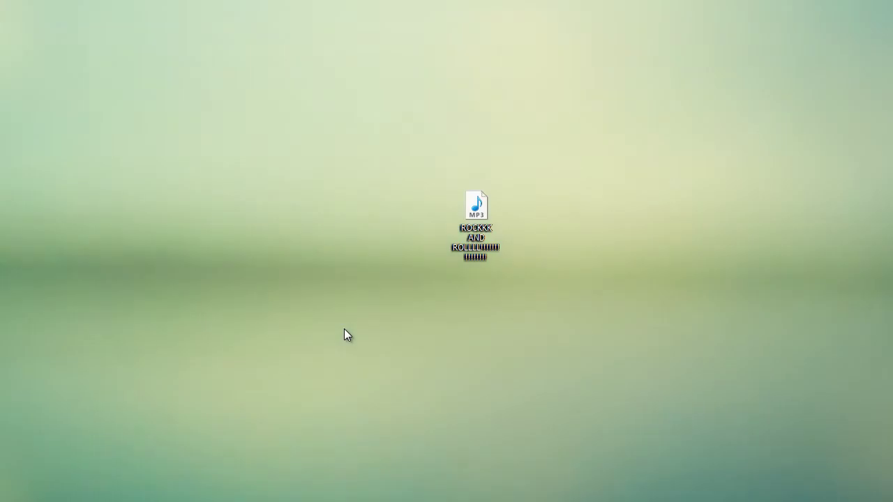
pyautogui.rightClick(350, 208)
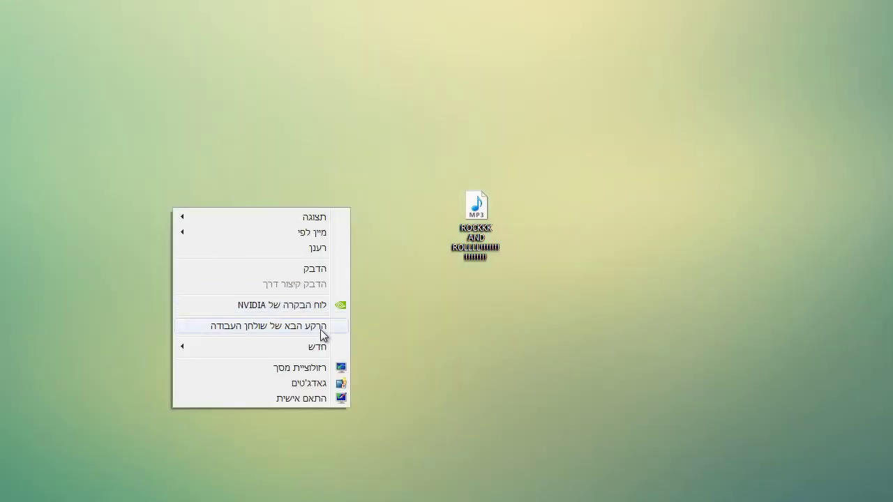
pyautogui.click(320, 328)
pyautogui.rightClick(349, 181)
pyautogui.click(317, 299)
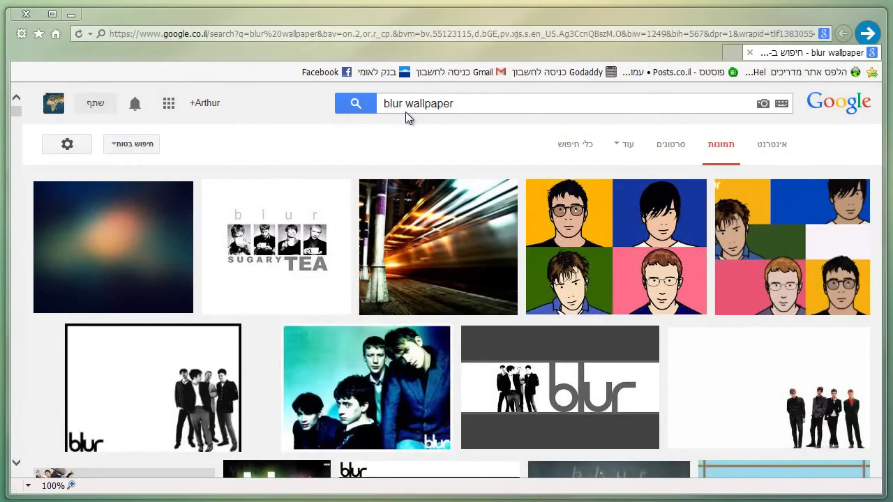
# Browse the Google image results for "blur wallpaper" and preview the Gaussian blur wallpaper and two related images
pyautogui.click(405, 110)
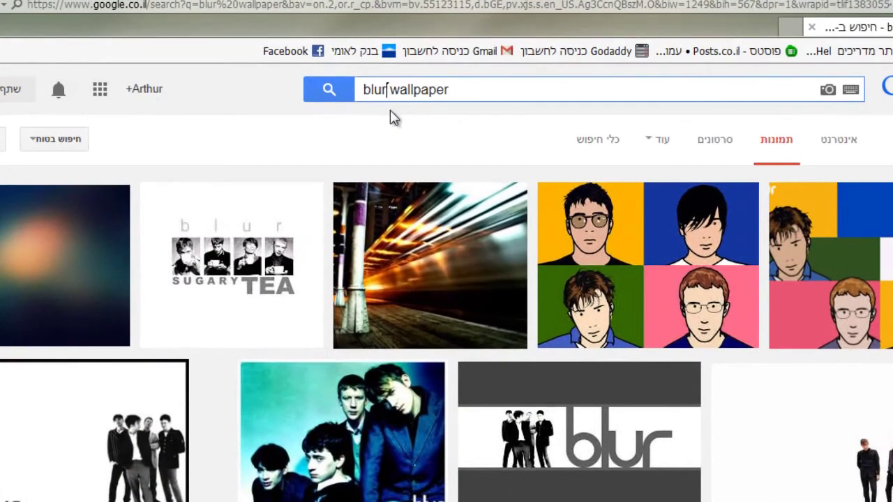
pyautogui.click(441, 103)
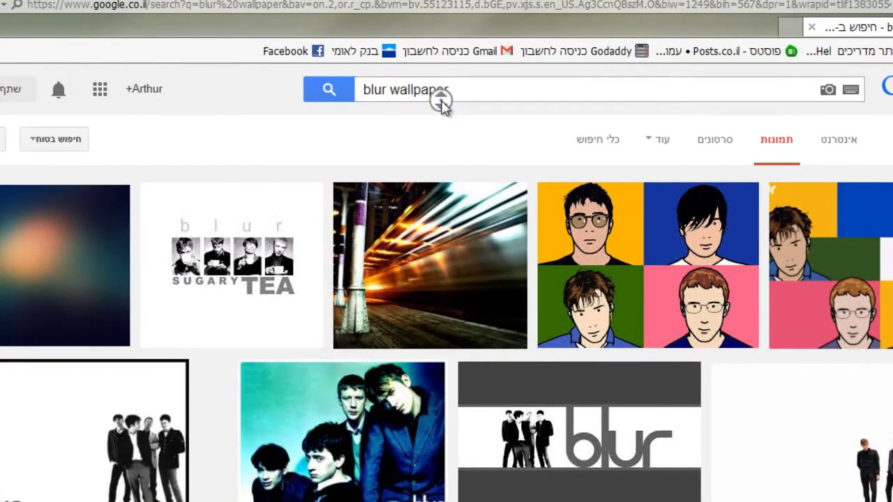
pyautogui.scroll(-10, 441, 102)
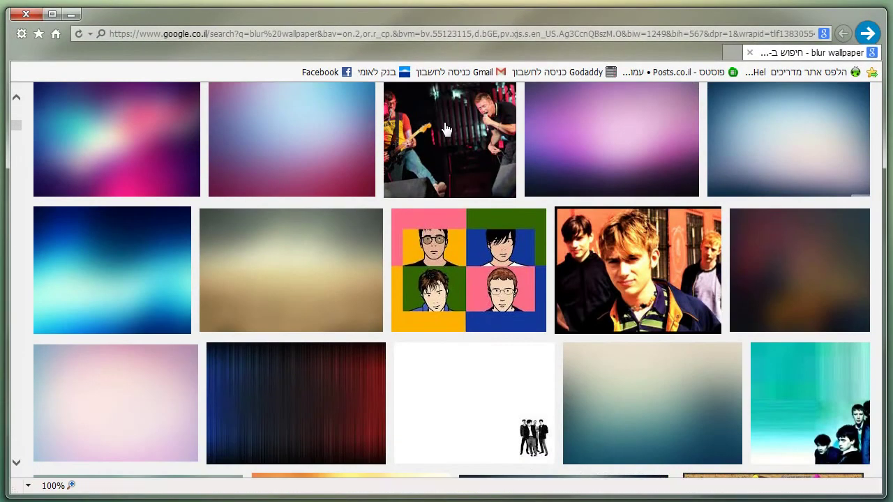
pyautogui.scroll(-3, 400, 247)
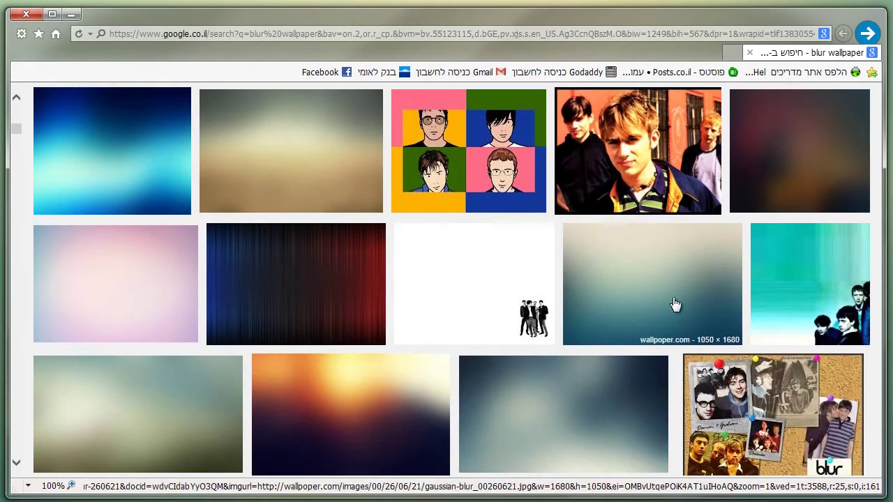
pyautogui.click(631, 307)
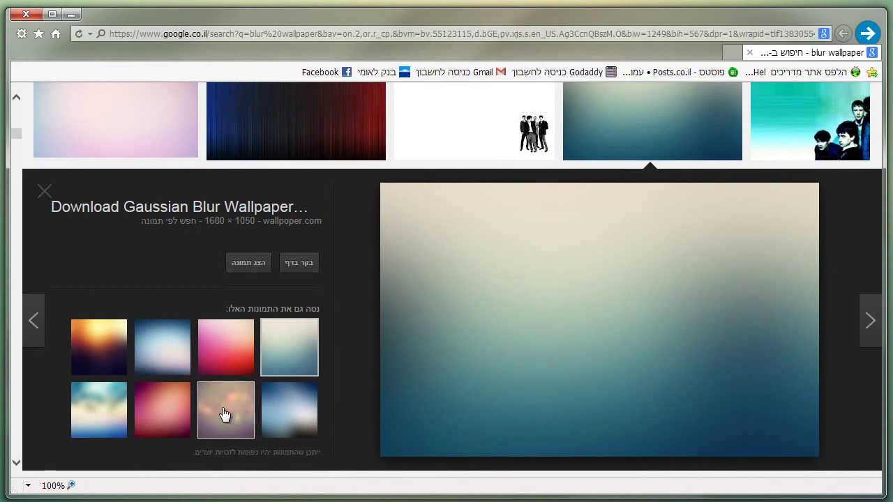
pyautogui.click(235, 423)
pyautogui.click(297, 423)
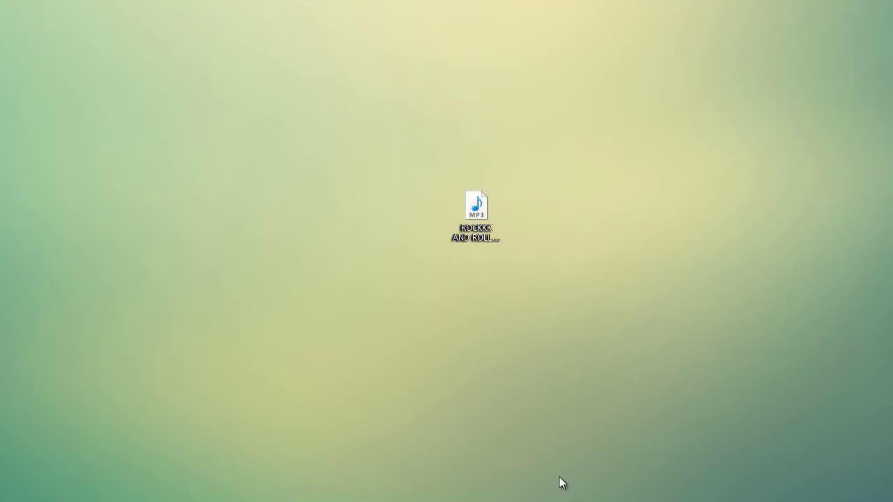
# Hide all icons on the desktop and turn their display back on
pyautogui.rightClick(401, 122)
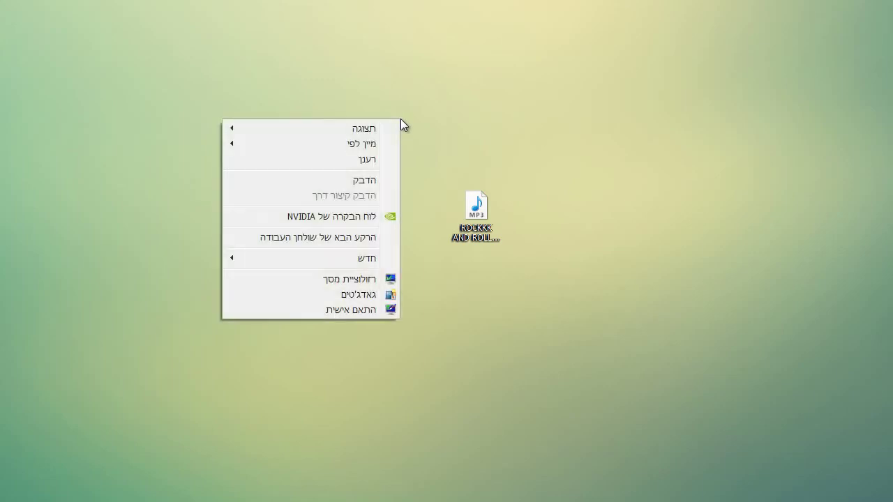
pyautogui.moveTo(371, 131)
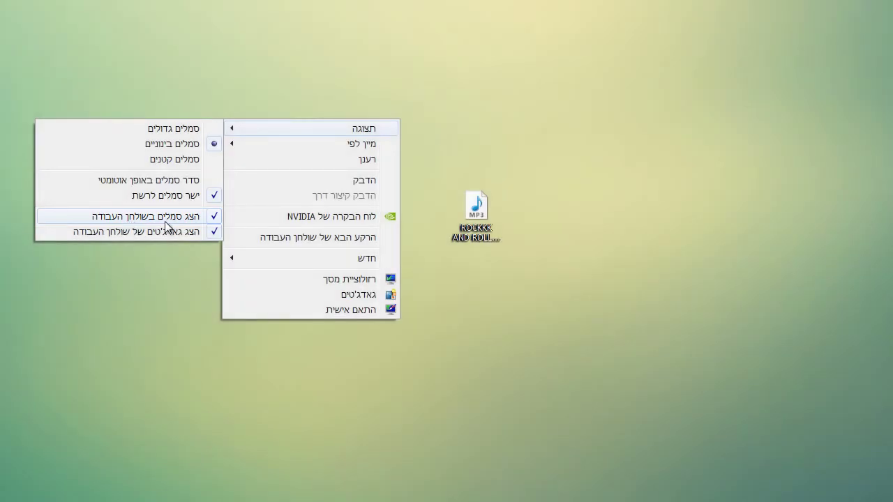
pyautogui.click(164, 221)
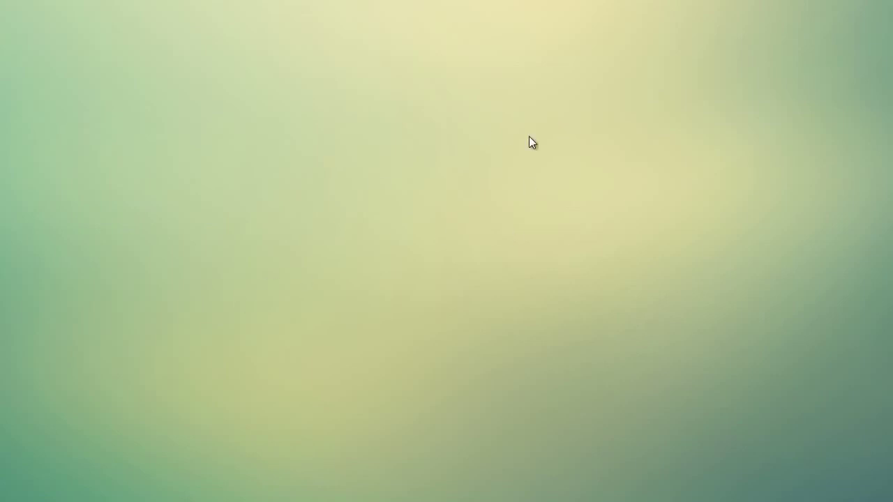
pyautogui.rightClick(516, 116)
pyautogui.moveTo(481, 126)
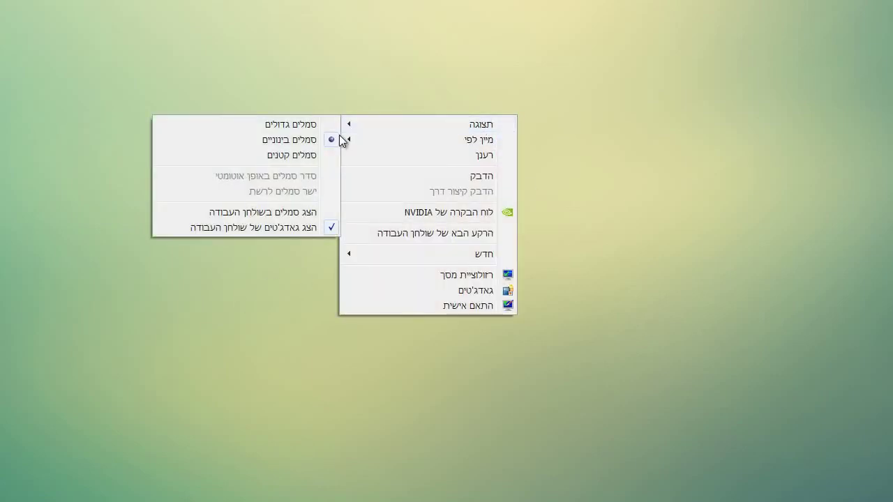
pyautogui.click(297, 212)
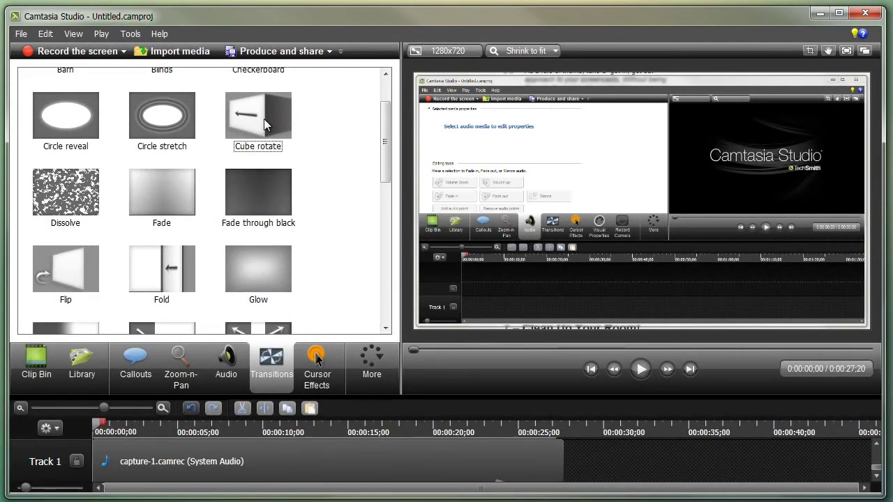
# Preview the Cube rotate, Circle stretch, Glow and Fade through black transitions in Camtasia Studio
pyautogui.click(264, 118)
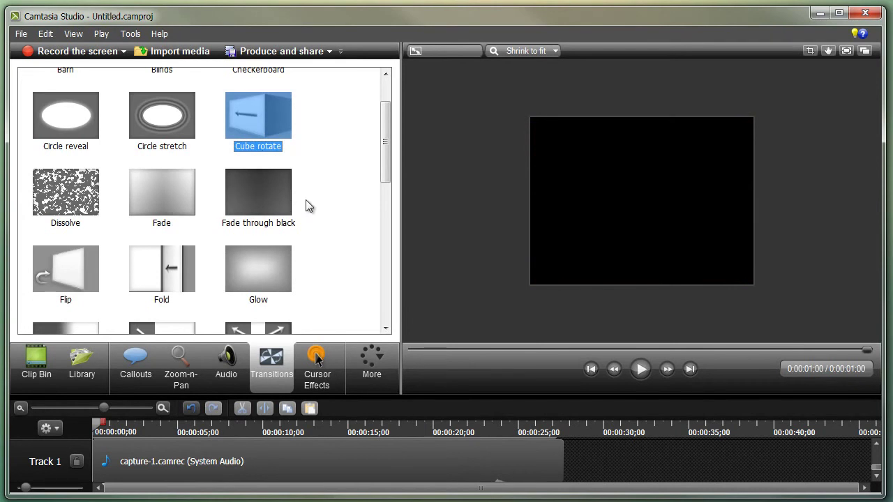
pyautogui.click(155, 119)
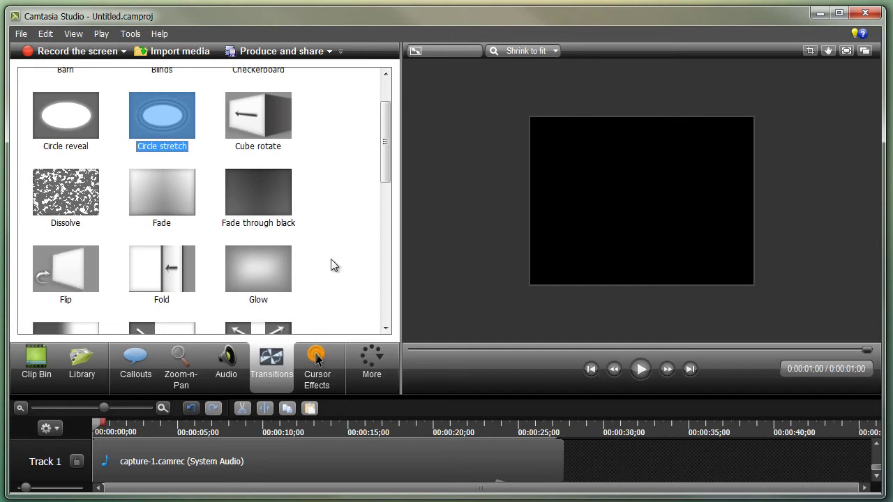
pyautogui.click(252, 283)
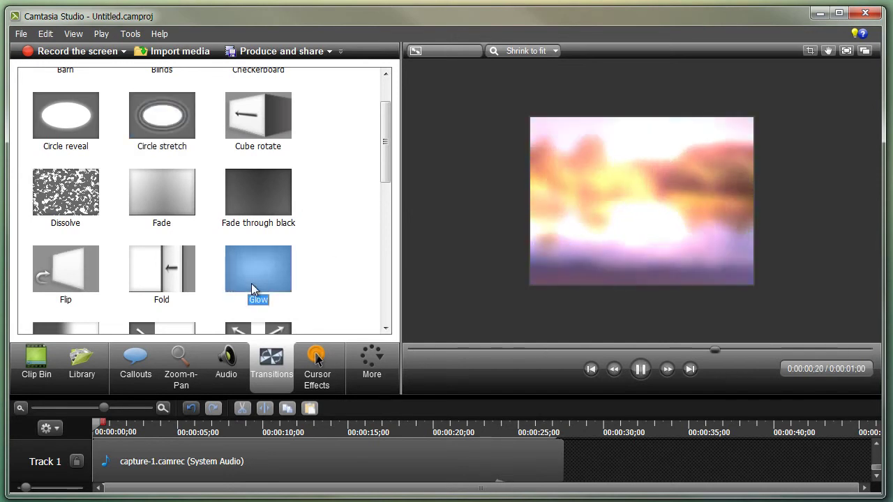
pyautogui.click(244, 192)
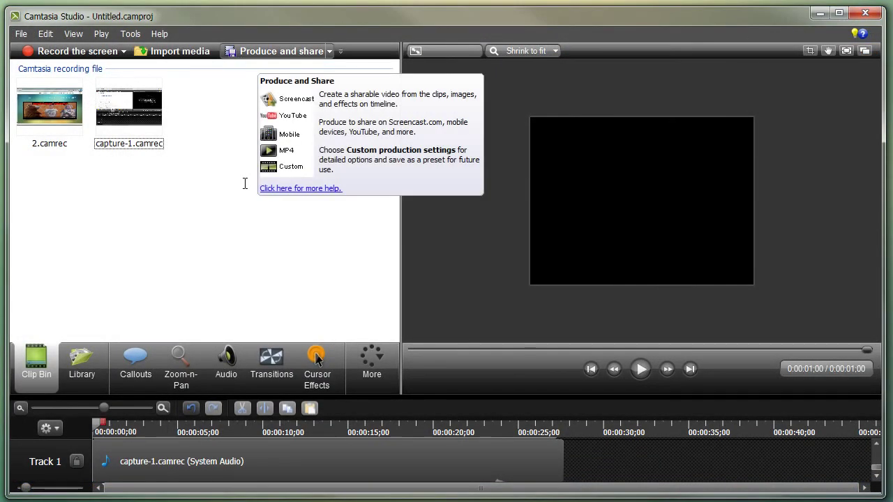
# Open the Production Wizard and look through the available production presets, including the Helps resolution presets
pyautogui.hotkey('ctrl', 'p')
pyautogui.hotkey('alt', 'Down')
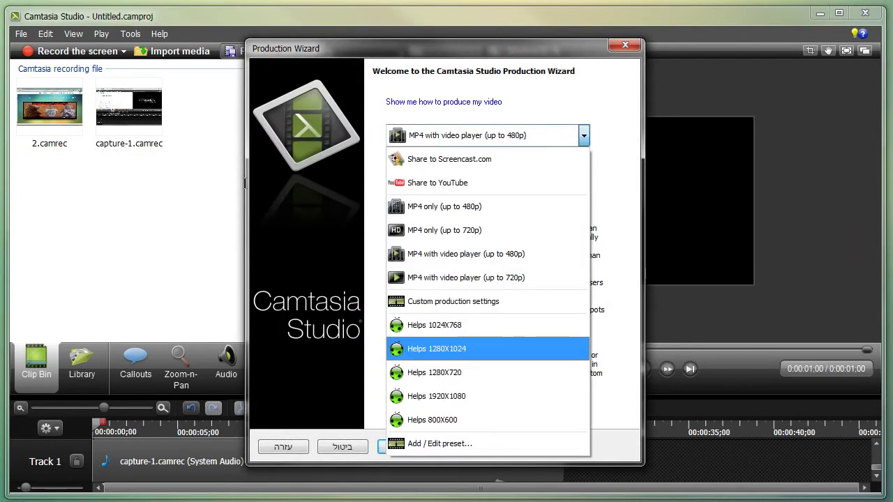
pyautogui.press('Down')
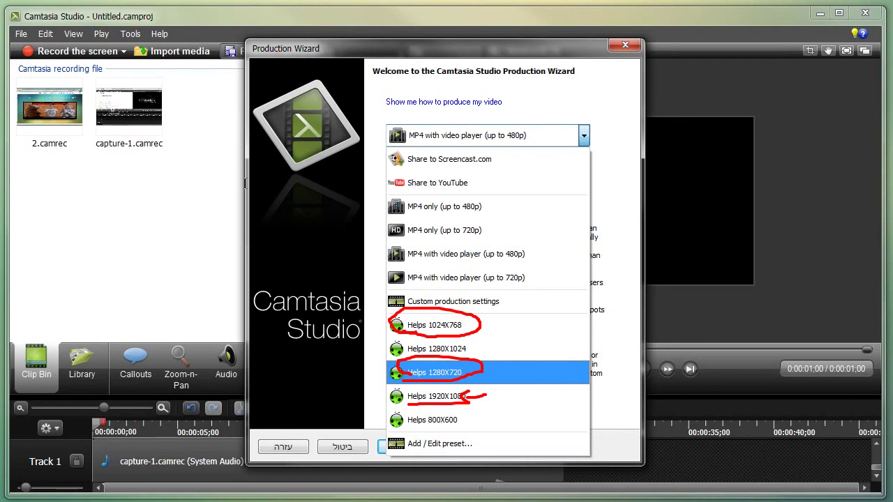
pyautogui.moveTo(496, 372)
pyautogui.mouseDown()
pyautogui.moveTo(507, 372)
pyautogui.moveTo(493, 377)
pyautogui.mouseUp()
pyautogui.press('Escape')
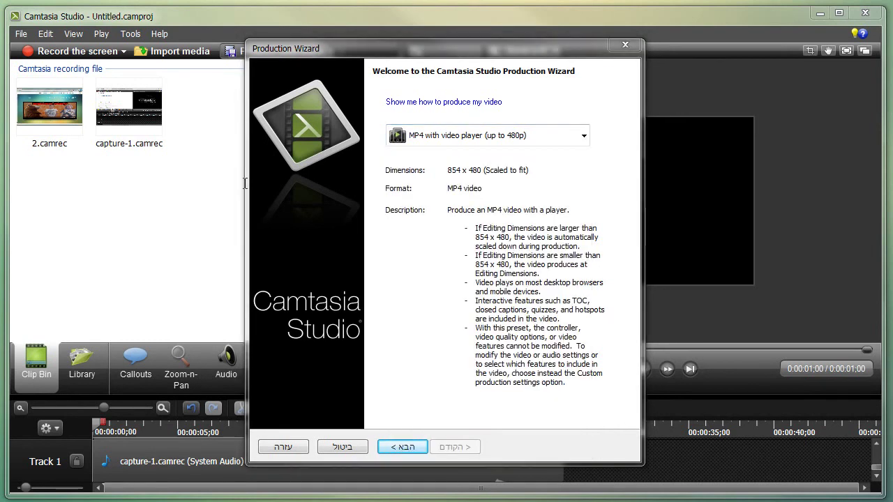
# Open the production preset manager from the wizard's Add / Edit preset option
pyautogui.hotkey('alt', 'Down')
pyautogui.press('End')
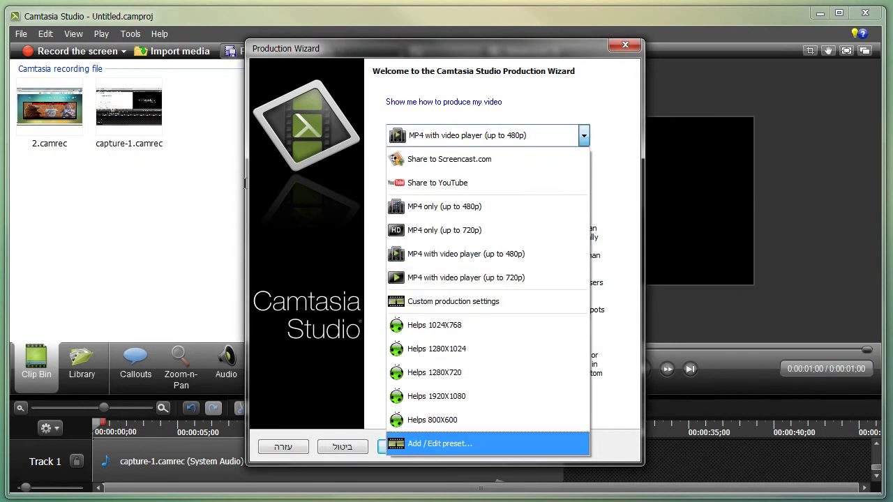
pyautogui.press('Return')
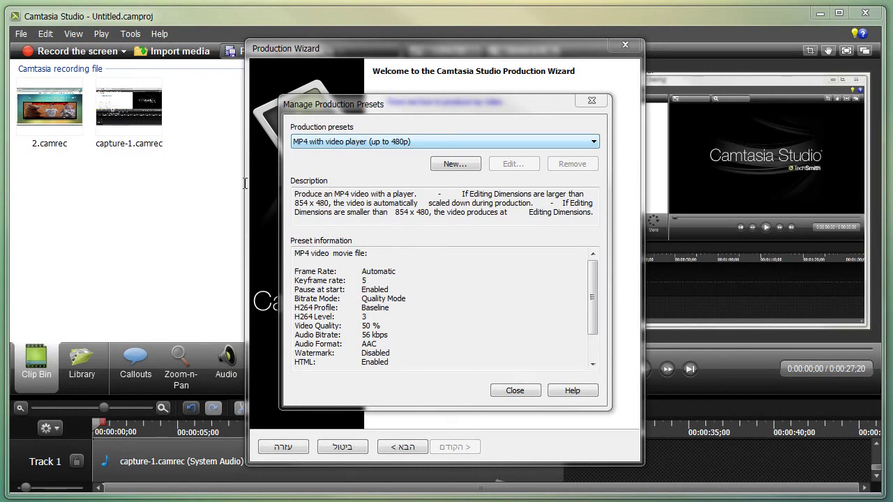
# Select the Helps 1280X720 production preset and open it for editing
pyautogui.hotkey('alt', 'Down')
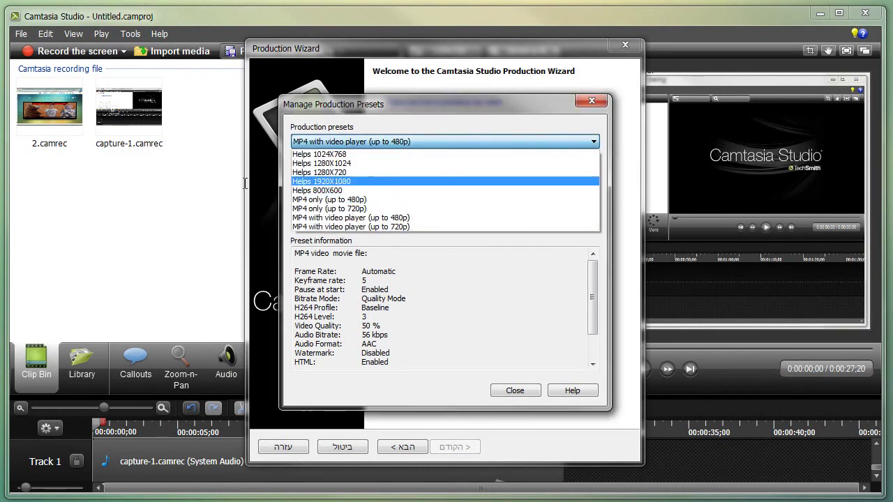
pyautogui.press('Up')
pyautogui.press('Up')
pyautogui.press('Up')
pyautogui.press('Down')
pyautogui.press('Up')
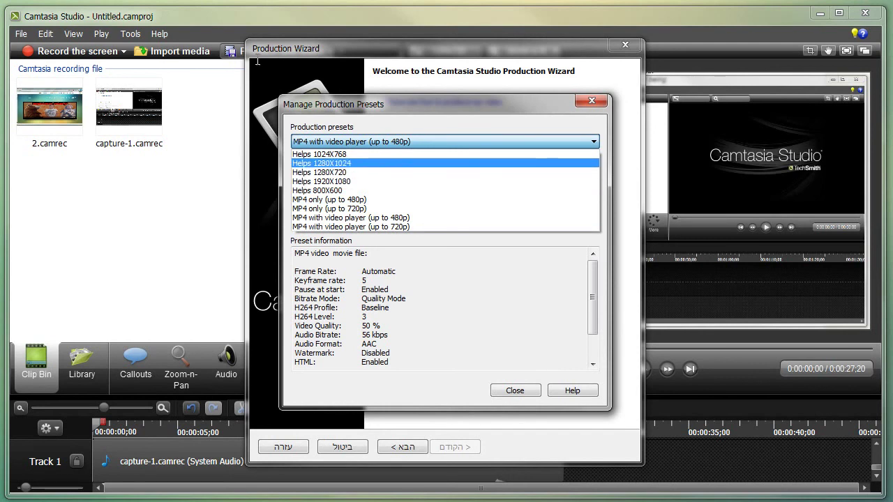
pyautogui.press('Down')
pyautogui.press('Down')
pyautogui.press('Up')
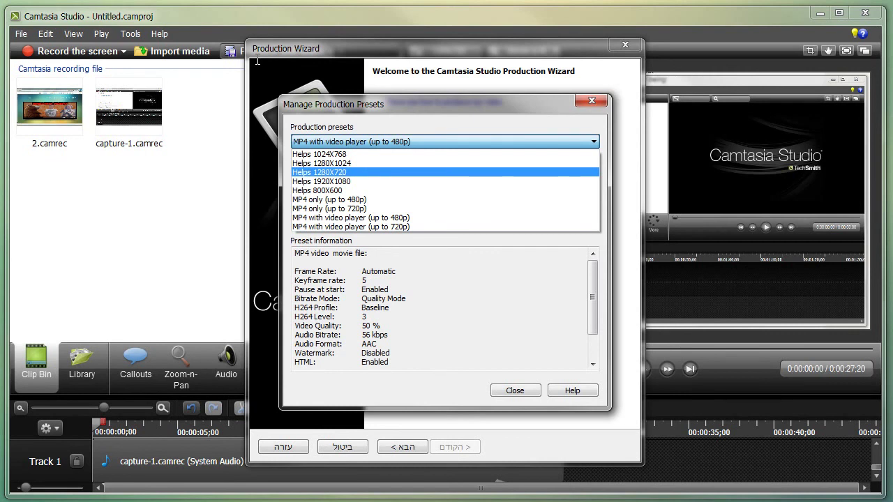
pyautogui.press('Return')
pyautogui.click(514, 164)
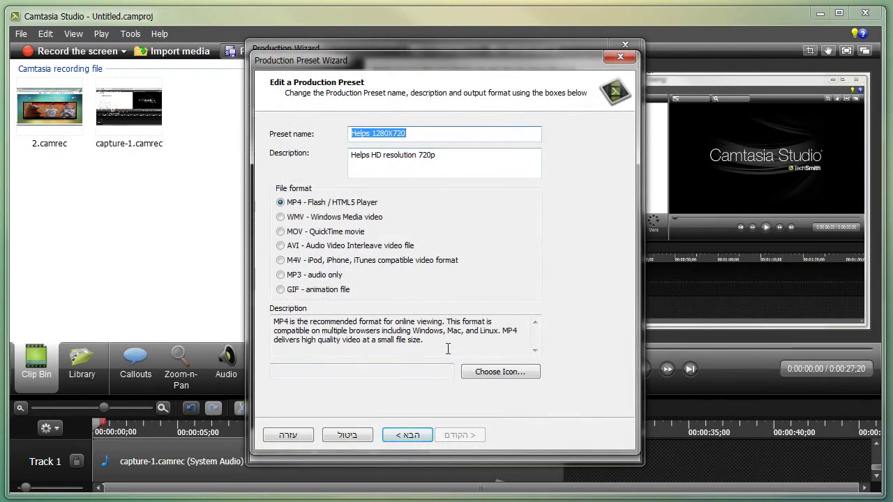
# Advance to the preset's Flash / HTML5 player options and review its video size and video encoding settings
pyautogui.press('Return')
pyautogui.hotkey('ctrl', 'Tab')
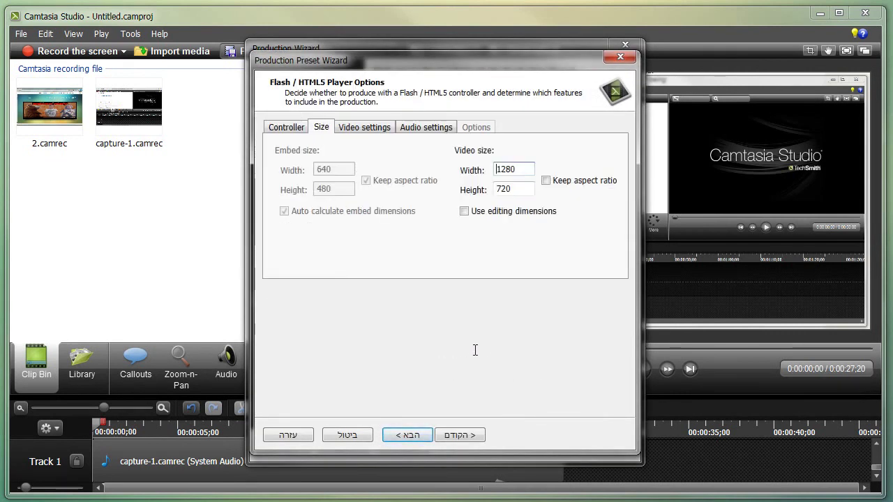
pyautogui.press('Tab')
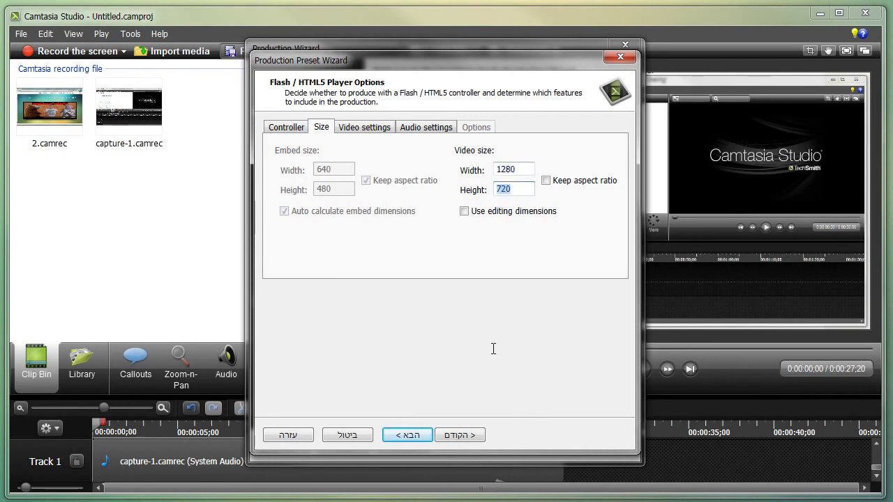
pyautogui.hotkey('ctrl', 'Tab')
pyautogui.press('Right')
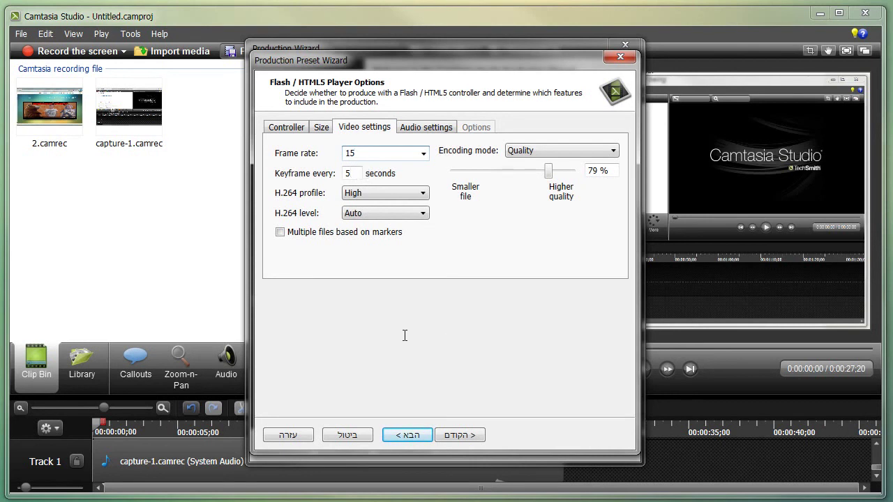
# Look through the available frame rates for the preset's video and keep 15 selected
pyautogui.hotkey('alt', 'Down')
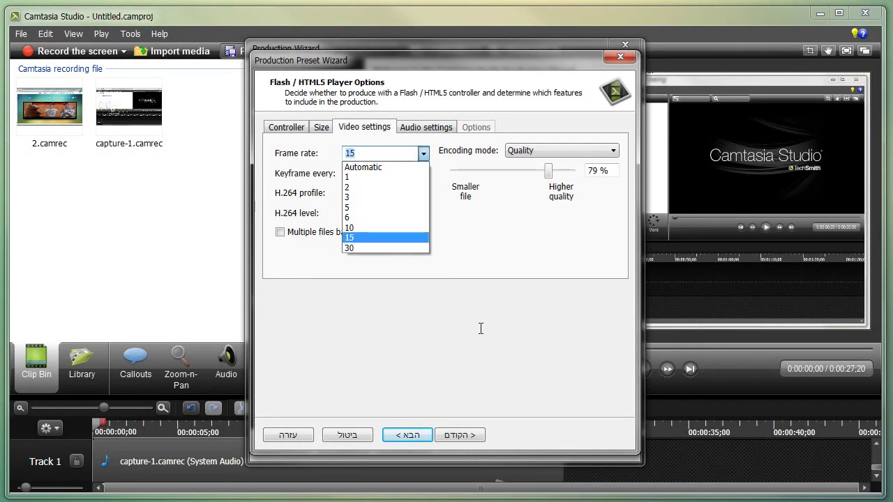
pyautogui.press('Down')
pyautogui.press('Down')
pyautogui.press('Down')
pyautogui.press('Down')
pyautogui.press('Down')
pyautogui.press('Down')
pyautogui.press('Down')
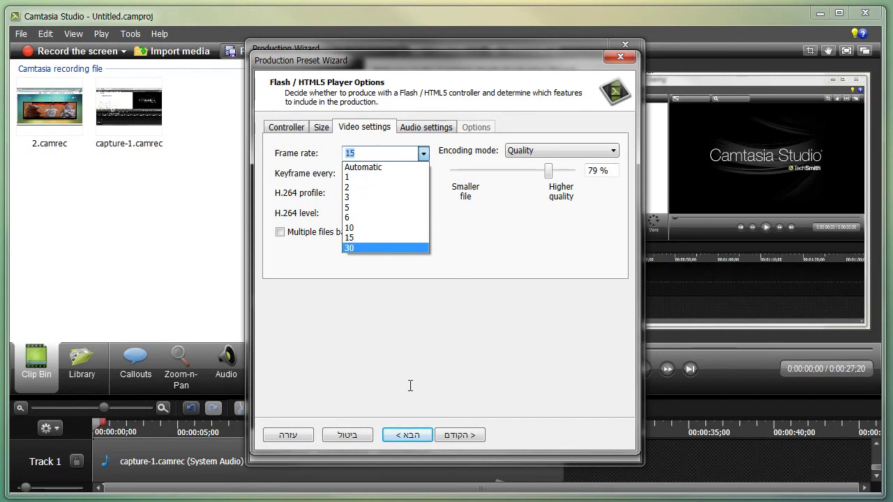
pyautogui.press('Up')
pyautogui.press('Up')
pyautogui.press('Up')
pyautogui.press('Up')
pyautogui.press('Up')
pyautogui.press('Up')
pyautogui.press('Up')
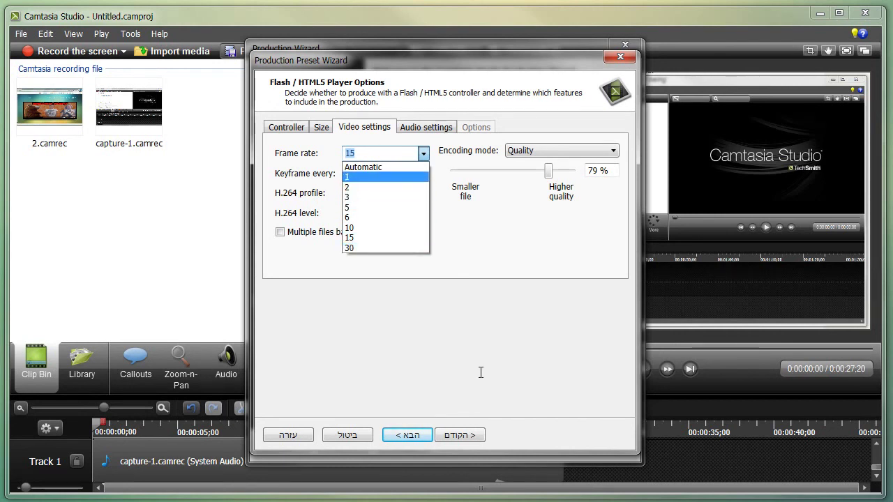
pyautogui.press('Down')
pyautogui.press('Down')
pyautogui.press('Down')
pyautogui.press('Down')
pyautogui.press('Down')
pyautogui.press('Down')
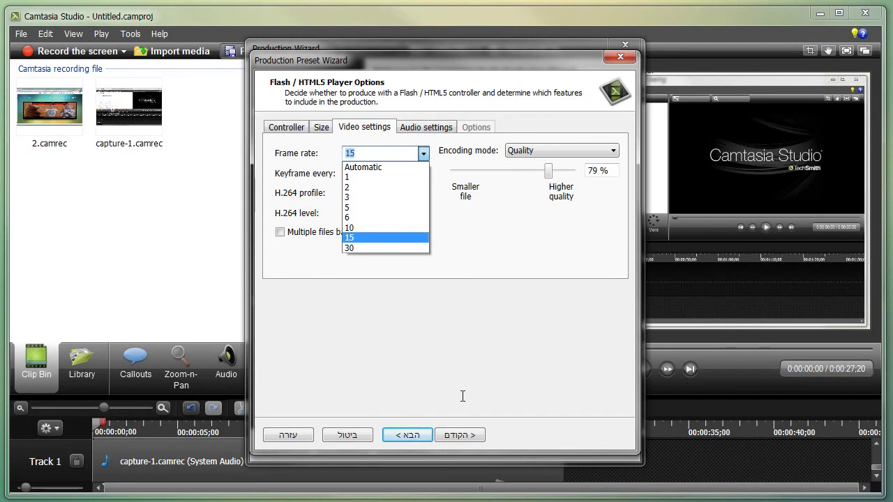
pyautogui.press('Return')
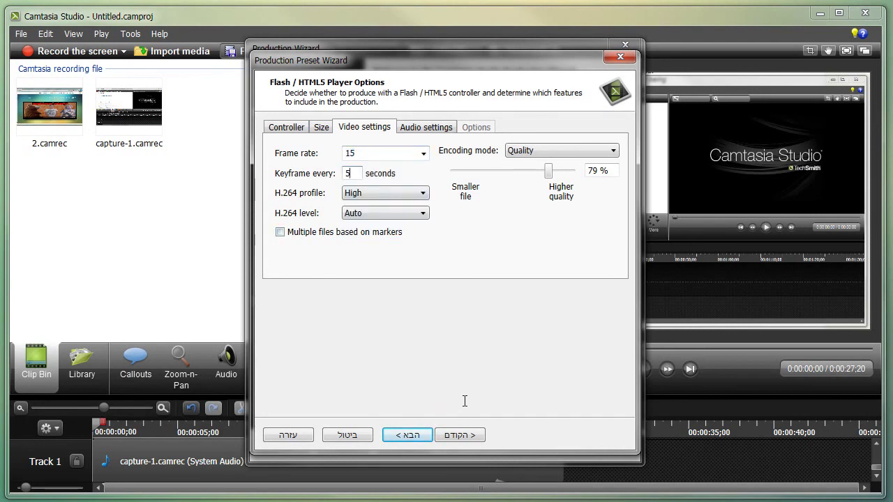
# Try the video encoding quality at 100%, 1% and 80%, and return it to 79%
pyautogui.press('Tab')
pyautogui.press('End')
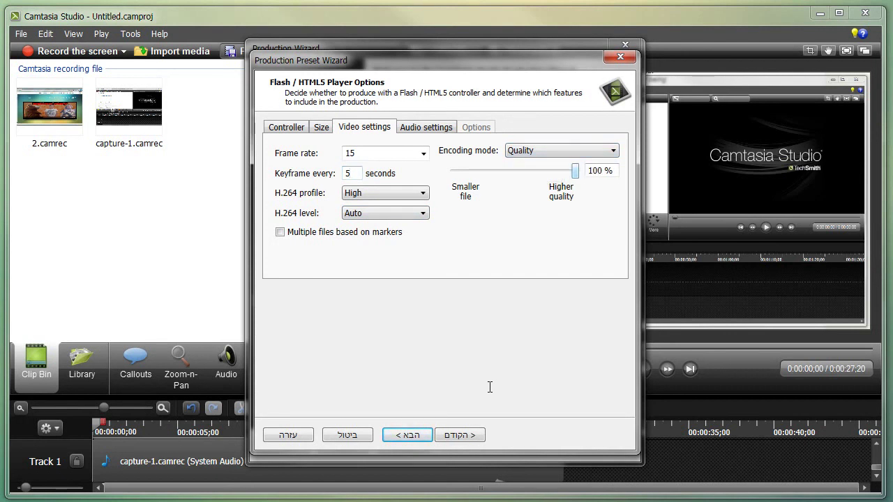
pyautogui.press('Home')
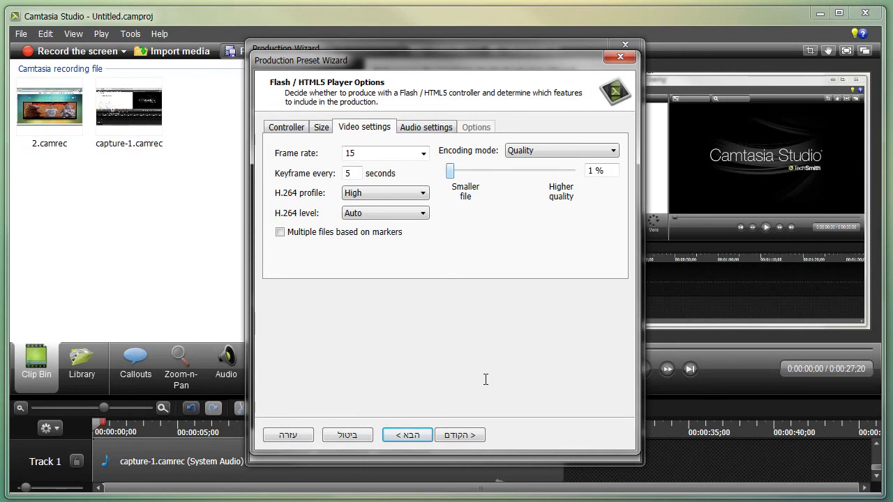
pyautogui.press('Tab')
pyautogui.write('80')
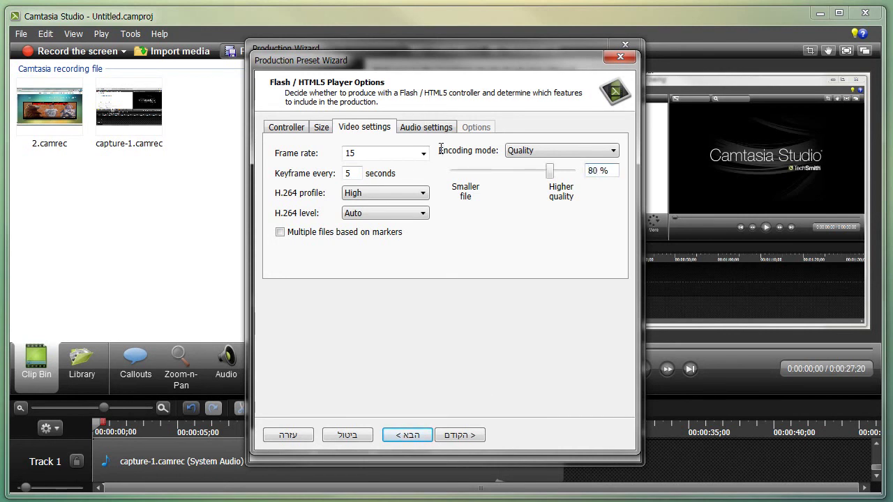
pyautogui.hotkey('shift', 'Home')
pyautogui.write('79')
# Switch the video encoding mode to Bitrate and set the video bitrate to 800
pyautogui.hotkey('shift', 'Tab')
pyautogui.hotkey('alt', 'Down')
pyautogui.press('Down')
pyautogui.press('Return')
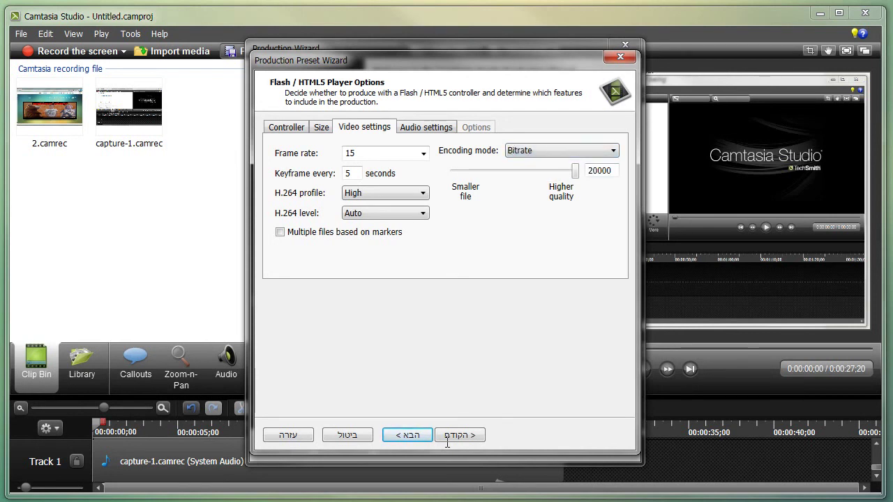
pyautogui.press('Tab')
pyautogui.write('800')
# Open the preset's audio settings and look through the available audio bit rates, keeping 192 kbps selected
pyautogui.hotkey('ctrl', 'Tab')
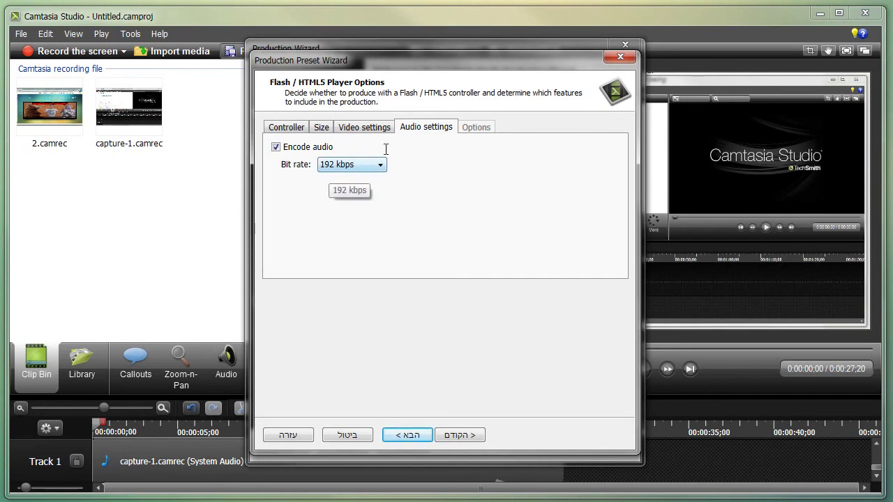
pyautogui.hotkey('alt', 'Down')
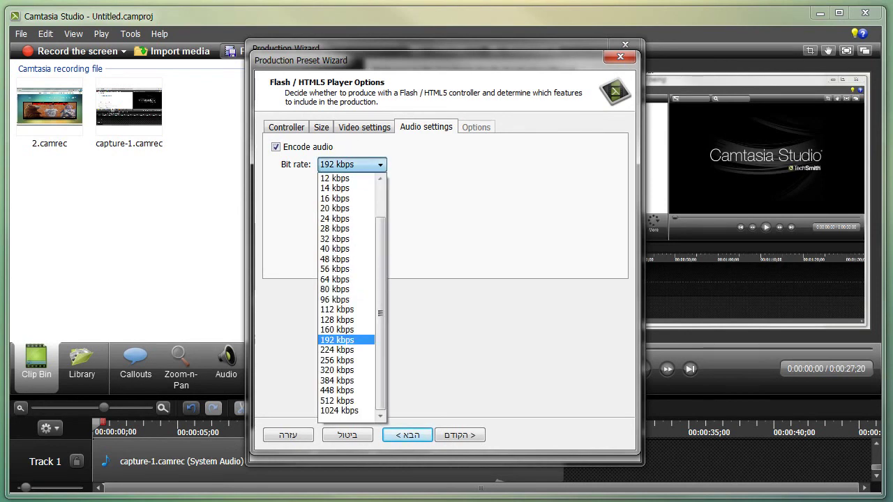
pyautogui.press('End')
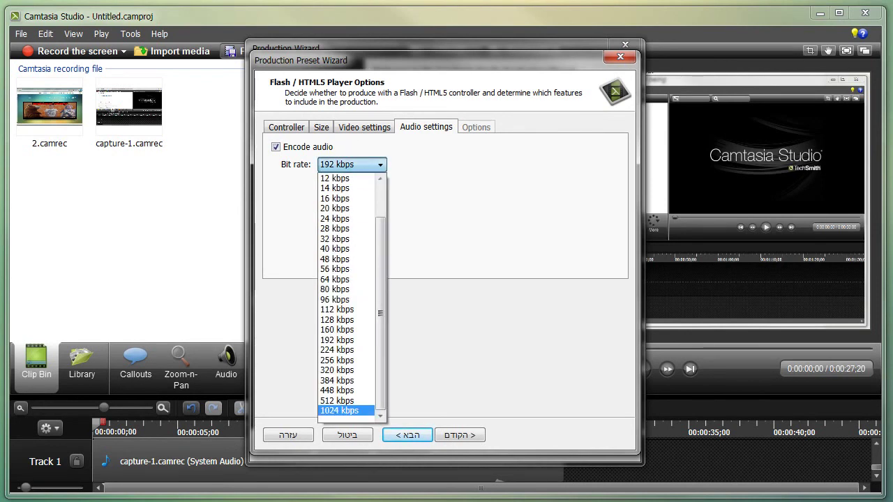
pyautogui.press('Up')
pyautogui.press('Up')
pyautogui.press('Up')
pyautogui.press('Up')
pyautogui.press('Up')
pyautogui.press('Up')
pyautogui.press('Up')
pyautogui.press('Up')
pyautogui.press('Up')
pyautogui.press('Up')
pyautogui.press('Up')
pyautogui.press('Up')
pyautogui.press('Up')
pyautogui.press('Up')
pyautogui.press('Up')
pyautogui.press('Up')
pyautogui.press('Up')
pyautogui.press('Up')
pyautogui.press('Up')
pyautogui.press('Up')
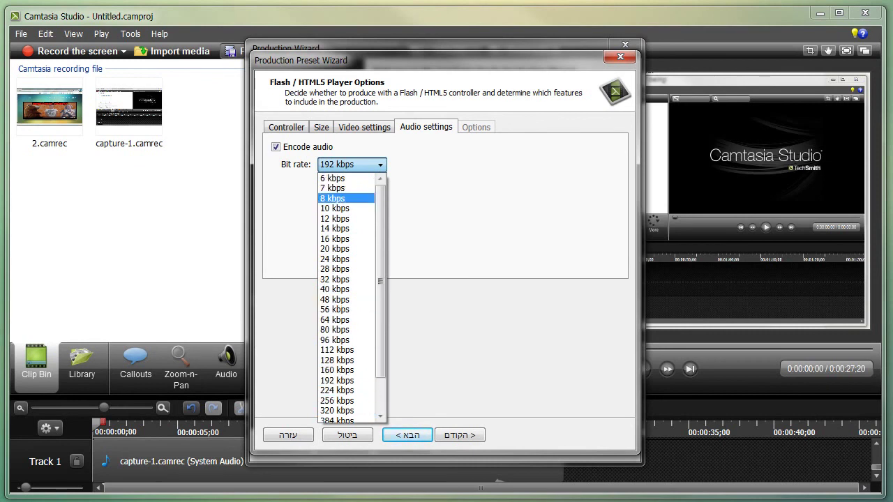
pyautogui.press('Down')
pyautogui.press('Down')
pyautogui.press('Down')
pyautogui.press('Down')
pyautogui.press('Down')
pyautogui.press('Down')
pyautogui.press('Down')
pyautogui.press('End')
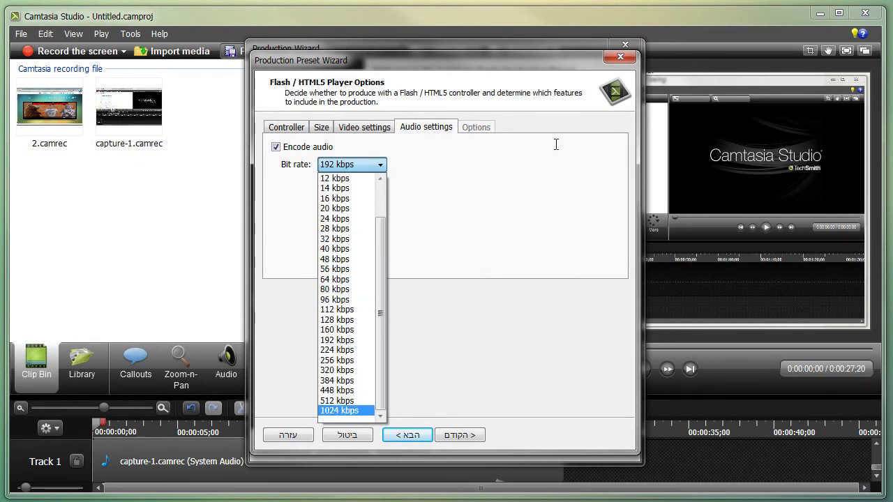
pyautogui.press('Up')
pyautogui.press('Up')
pyautogui.press('Up')
pyautogui.press('Up')
pyautogui.press('Up')
pyautogui.press('Up')
pyautogui.press('Up')
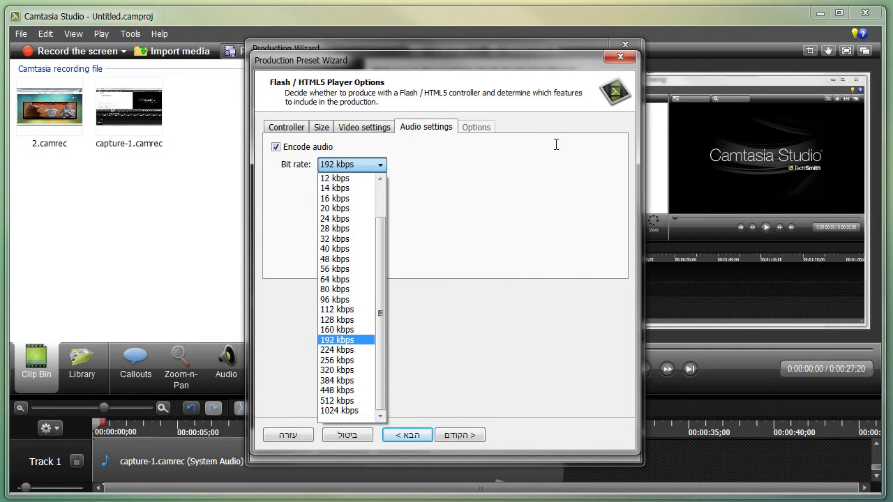
pyautogui.press('Return')
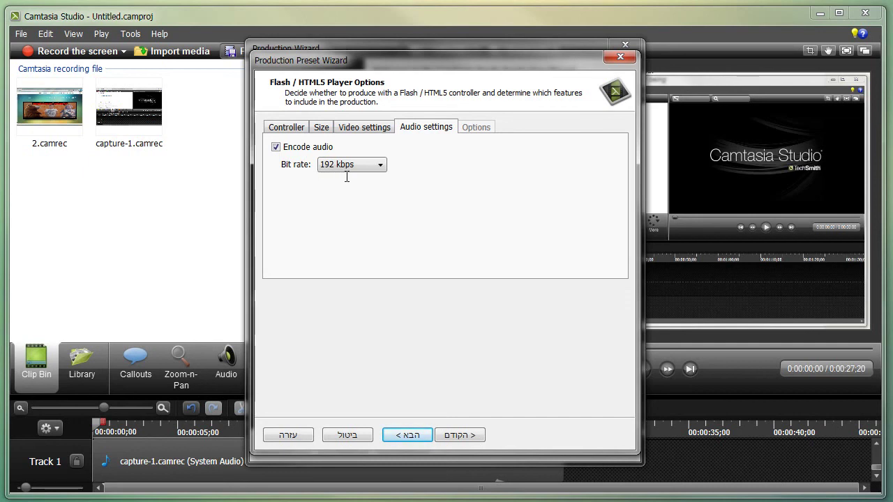
# Advance past the player options, leave the video options as they are, and finish the wizard to save the preset
pyautogui.press('Return')
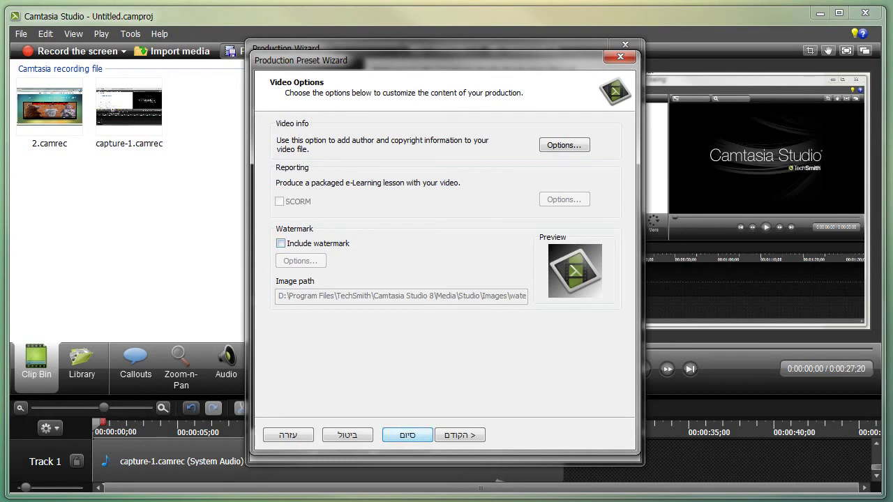
pyautogui.press('Return')
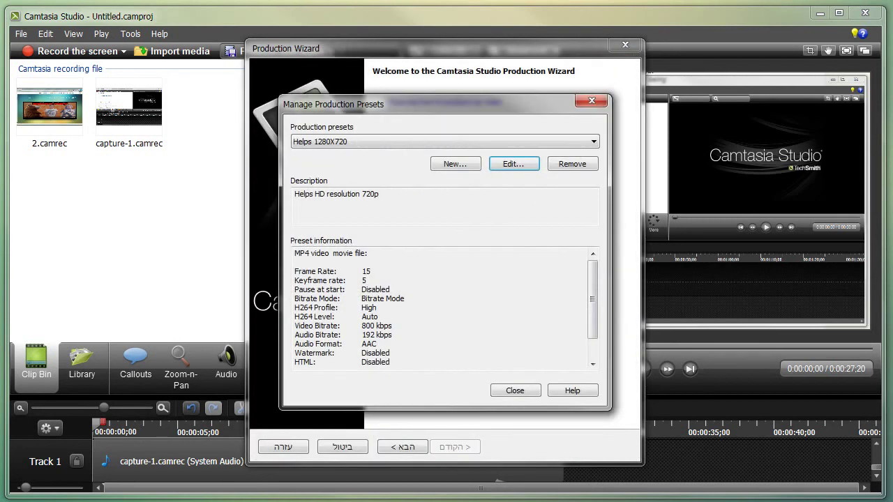